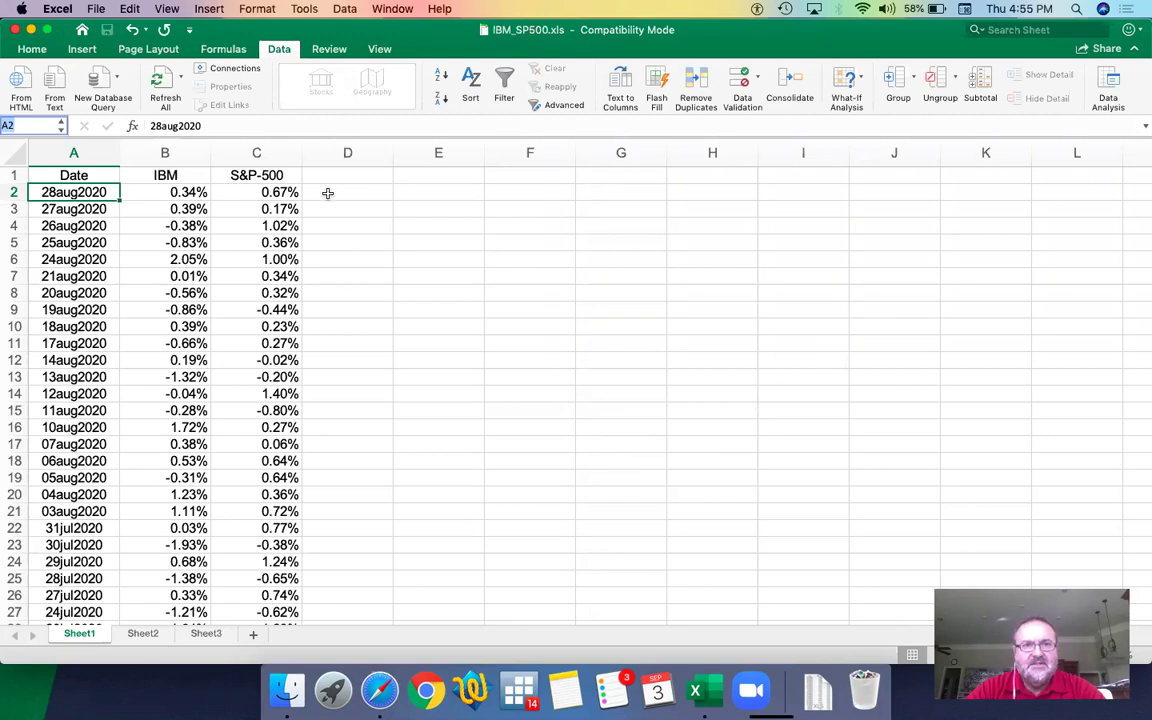
Check in the Excel add-ins list that the Analysis ToolPak is enabled
{"action": "left_click", "coordinate": [341, 8]}
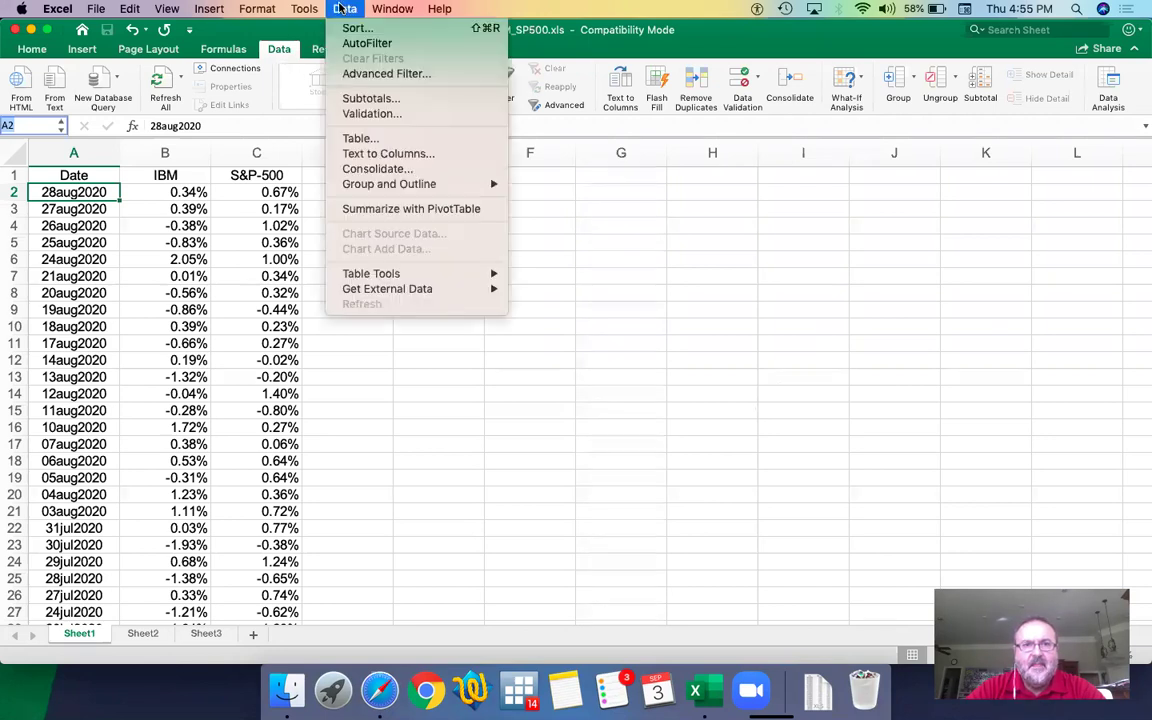
{"action": "mouse_move", "coordinate": [303, 8]}
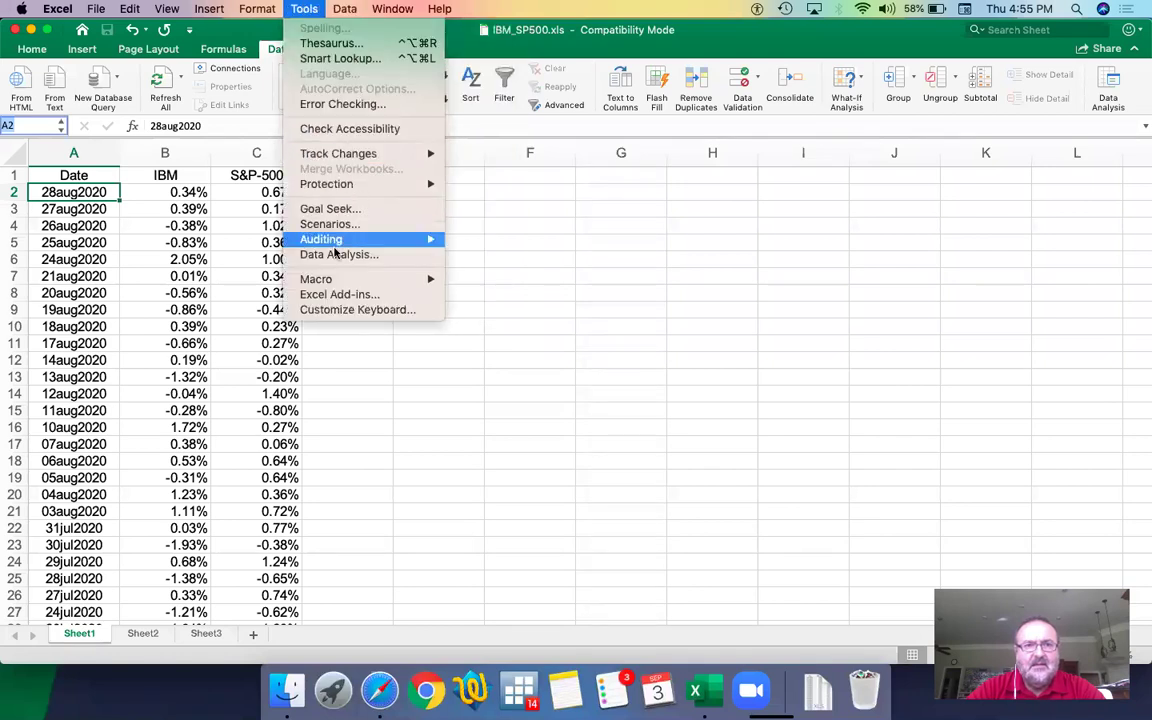
{"action": "left_click", "coordinate": [338, 301]}
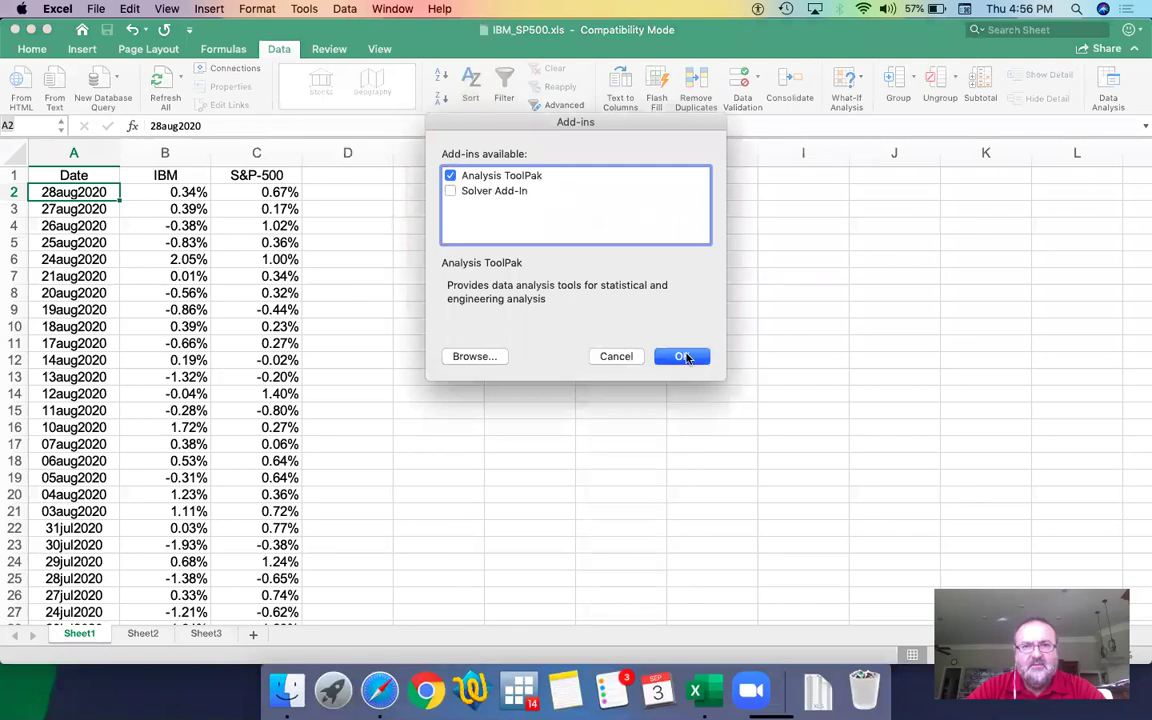
{"action": "left_click", "coordinate": [682, 357]}
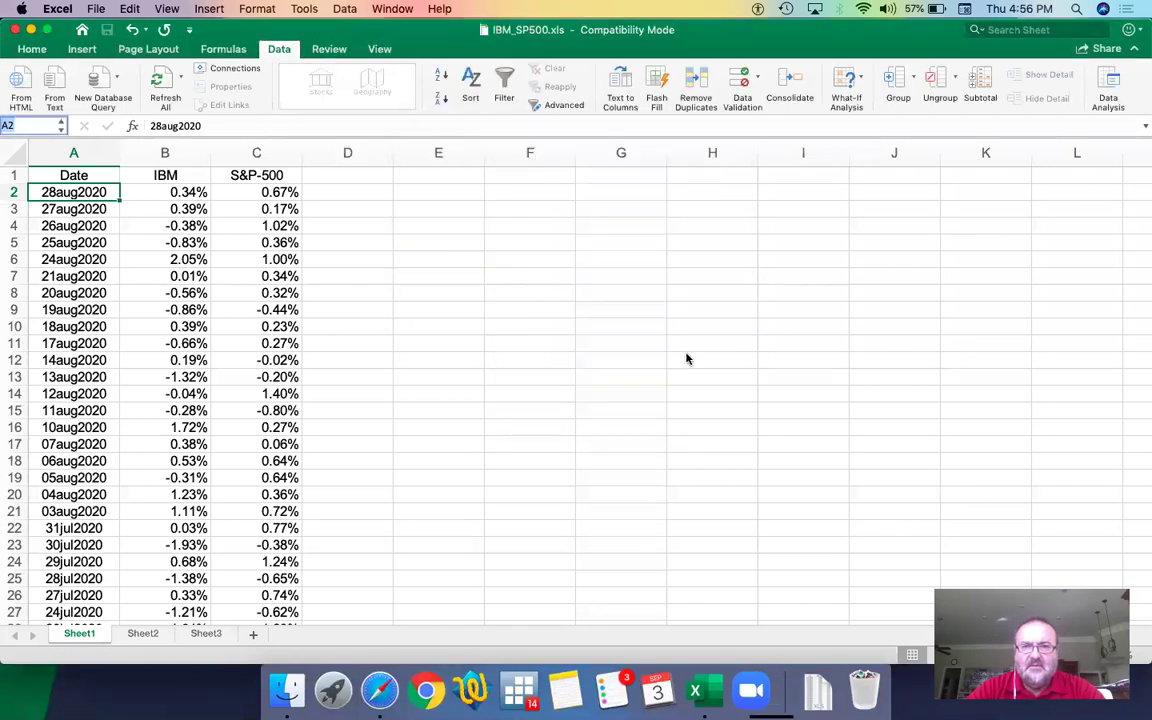
Start the Regression tool from the data analysis tools and move its dialog clear of the data columns
{"action": "left_click", "coordinate": [1110, 83]}
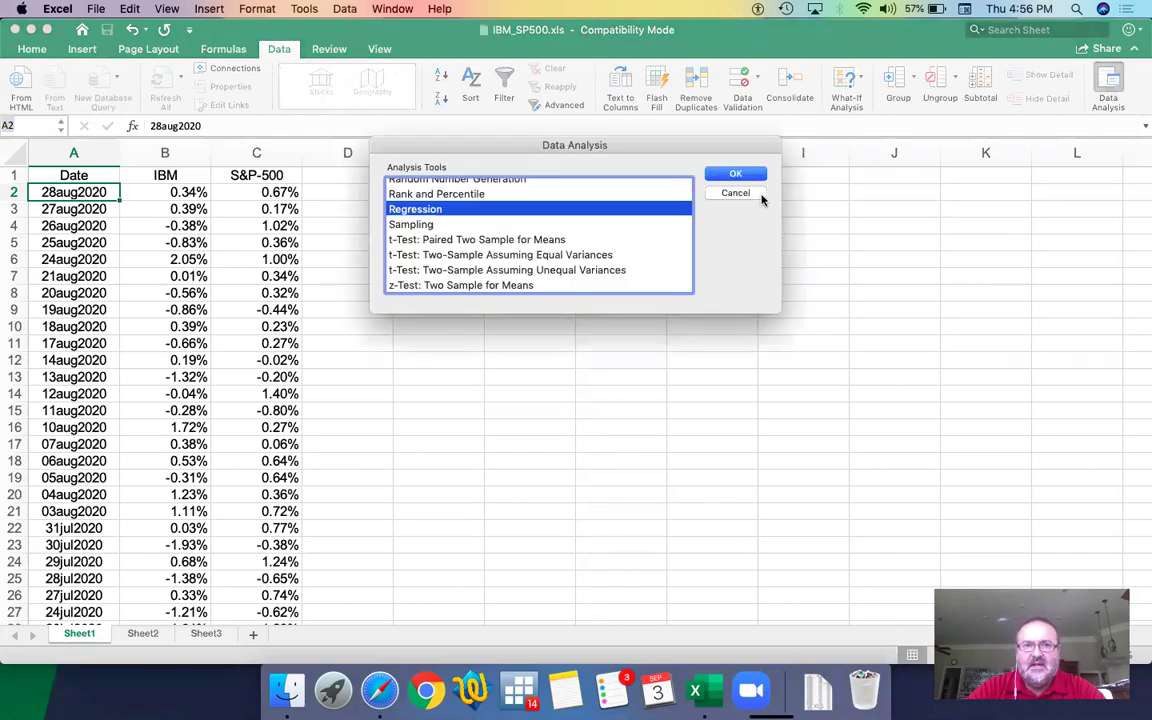
{"action": "scroll", "coordinate": [537, 241], "scroll_direction": "up", "scroll_amount": 5}
{"action": "scroll", "coordinate": [537, 241], "scroll_direction": "down", "scroll_amount": 6}
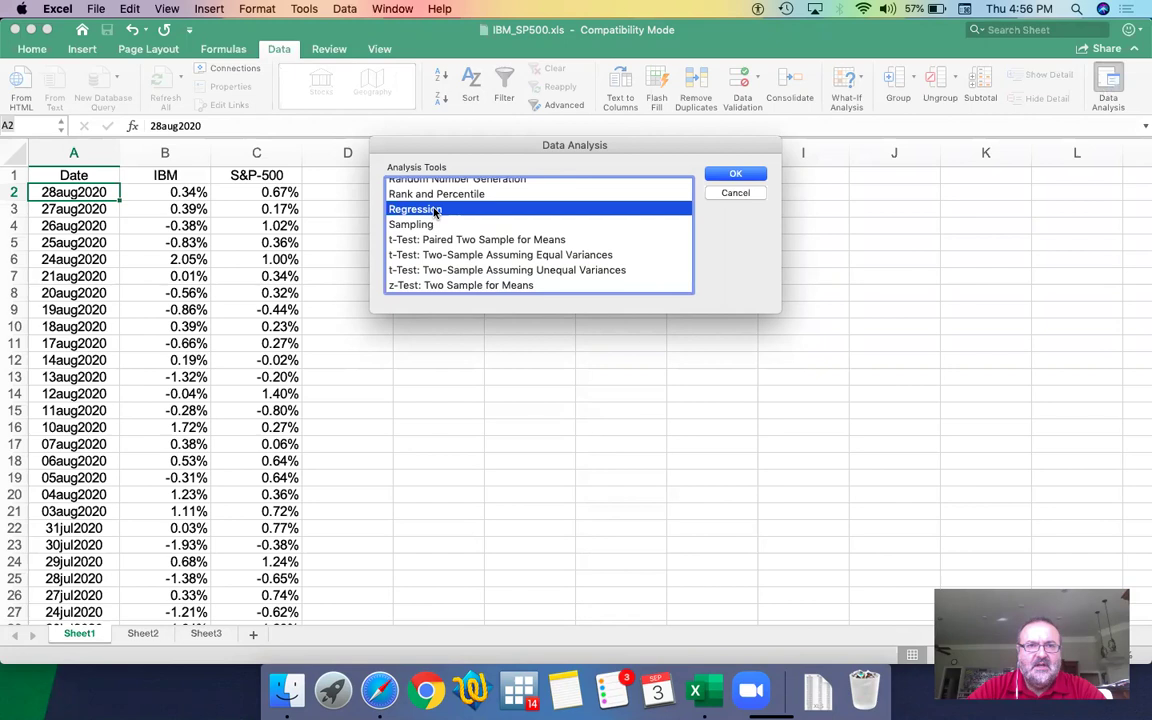
{"action": "left_click", "coordinate": [735, 176]}
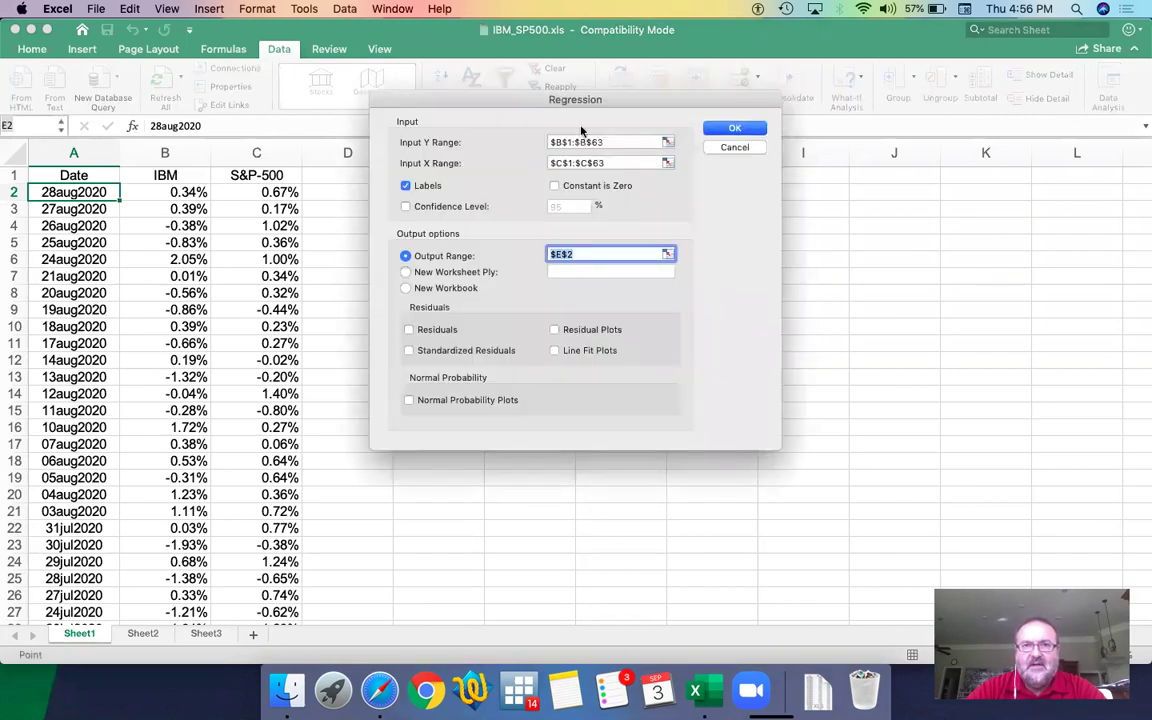
{"action": "left_click_drag", "start_coordinate": [579, 103], "coordinate": [686, 257]}
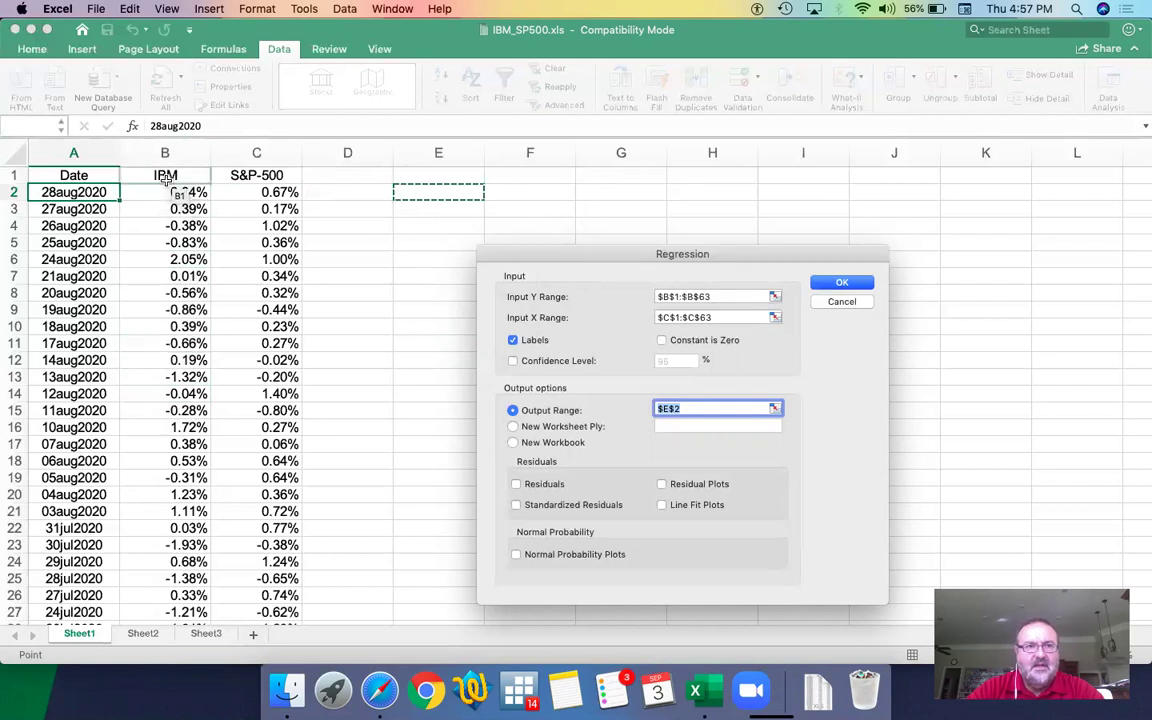
Replace the regression's Input Y Range with the IBM returns including the header, $B$1:$B$63
{"action": "scroll", "coordinate": [165, 290], "scroll_direction": "down", "scroll_amount": 15}
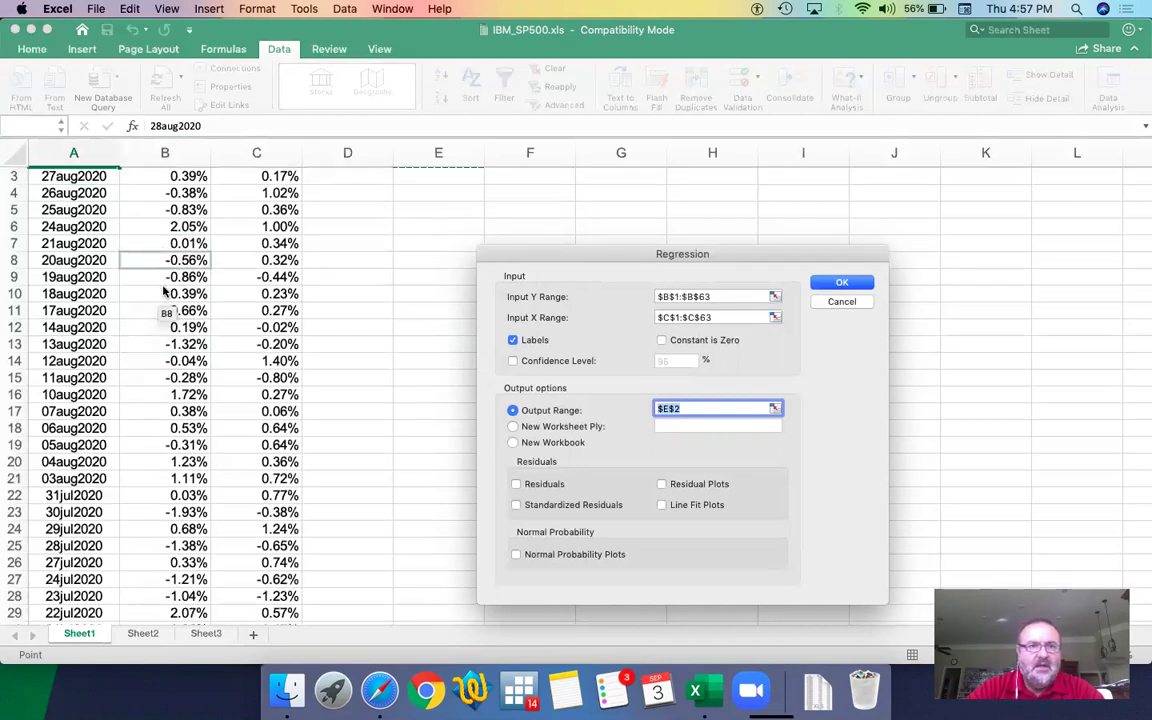
{"action": "scroll", "coordinate": [165, 290], "scroll_direction": "down", "scroll_amount": 2}
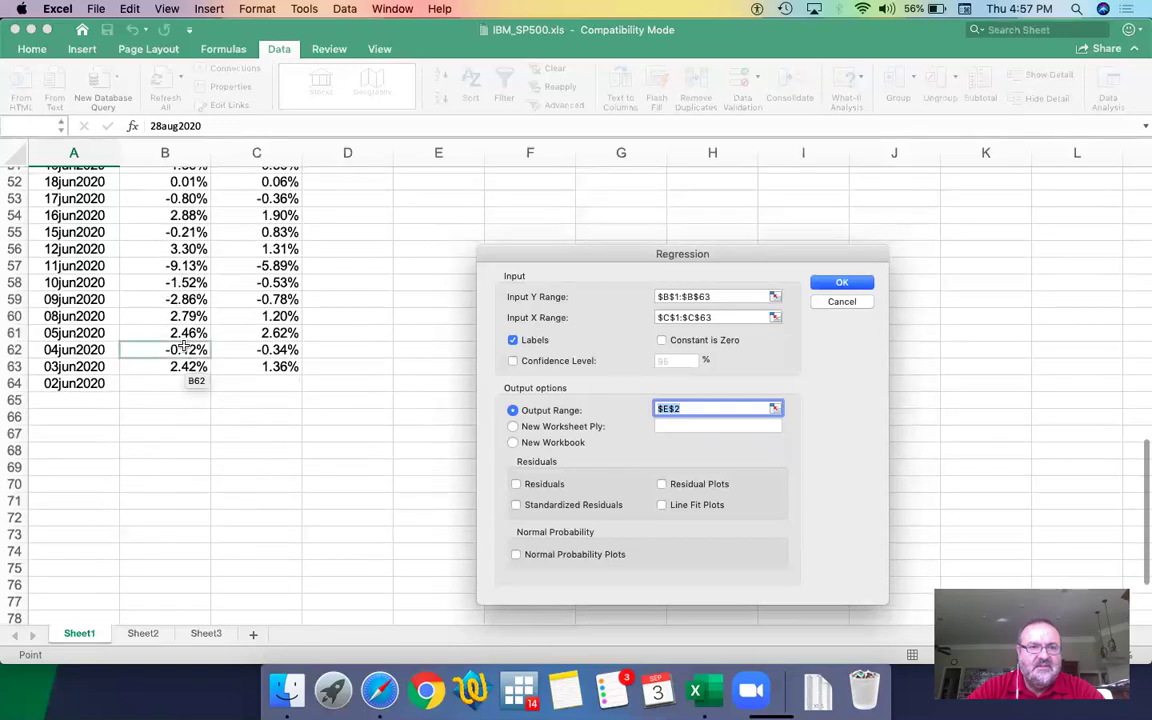
{"action": "scroll", "coordinate": [167, 327], "scroll_direction": "up", "scroll_amount": 17}
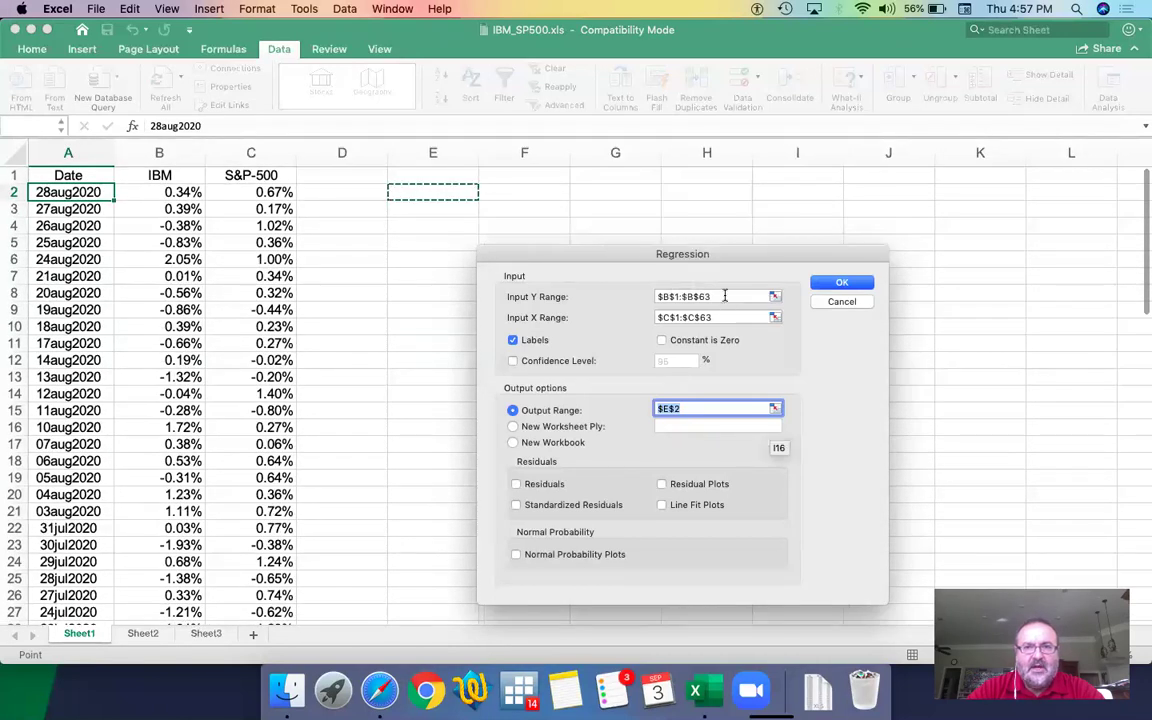
{"action": "left_click", "coordinate": [725, 296]}
{"action": "key", "text": "BackSpace"}
{"action": "key", "text": "BackSpace"}
{"action": "key", "text": "BackSpace"}
{"action": "key", "text": "BackSpace"}
{"action": "key", "text": "BackSpace"}
{"action": "key", "text": "BackSpace"}
{"action": "key", "text": "BackSpace"}
{"action": "key", "text": "BackSpace"}
{"action": "key", "text": "BackSpace"}
{"action": "key", "text": "BackSpace"}
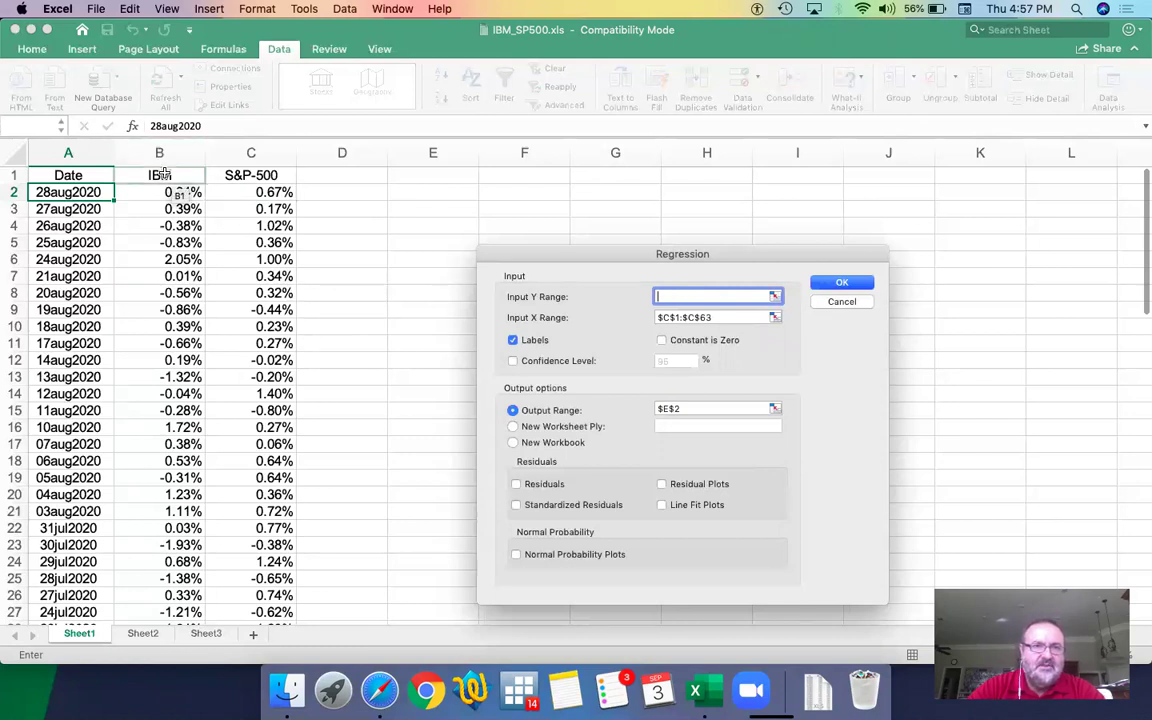
{"action": "left_click_drag", "start_coordinate": [157, 176], "coordinate": [183, 580]}
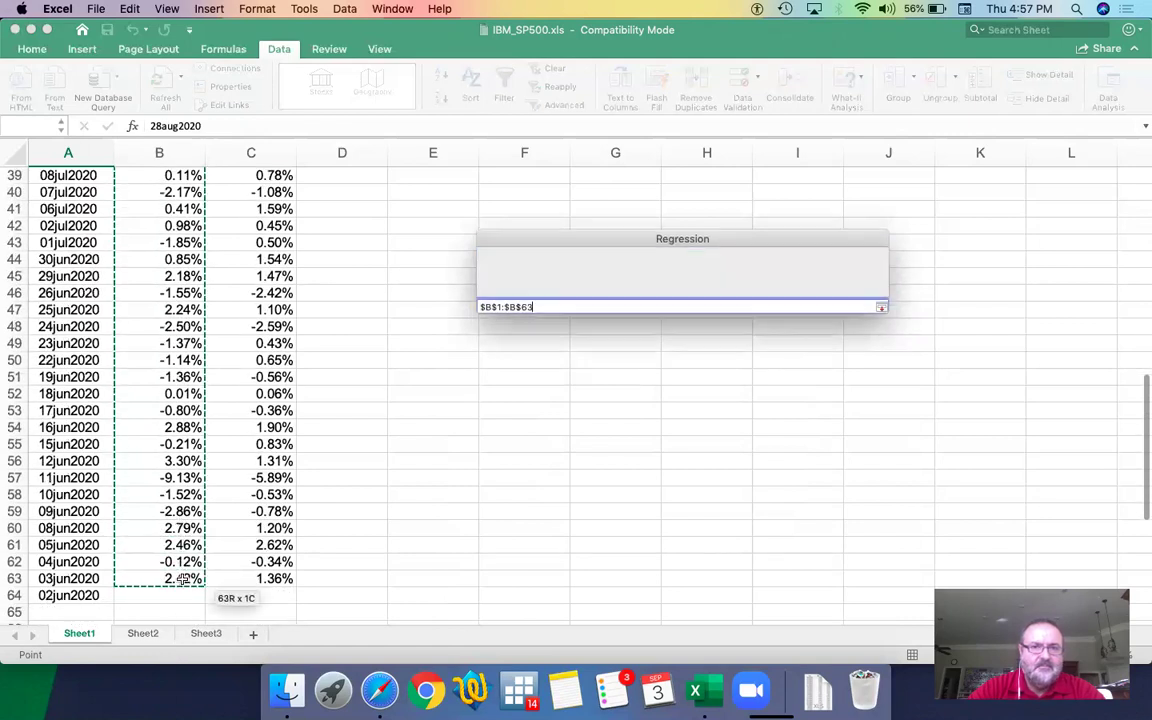
{"action": "scroll", "coordinate": [212, 415], "scroll_direction": "up", "scroll_amount": 10}
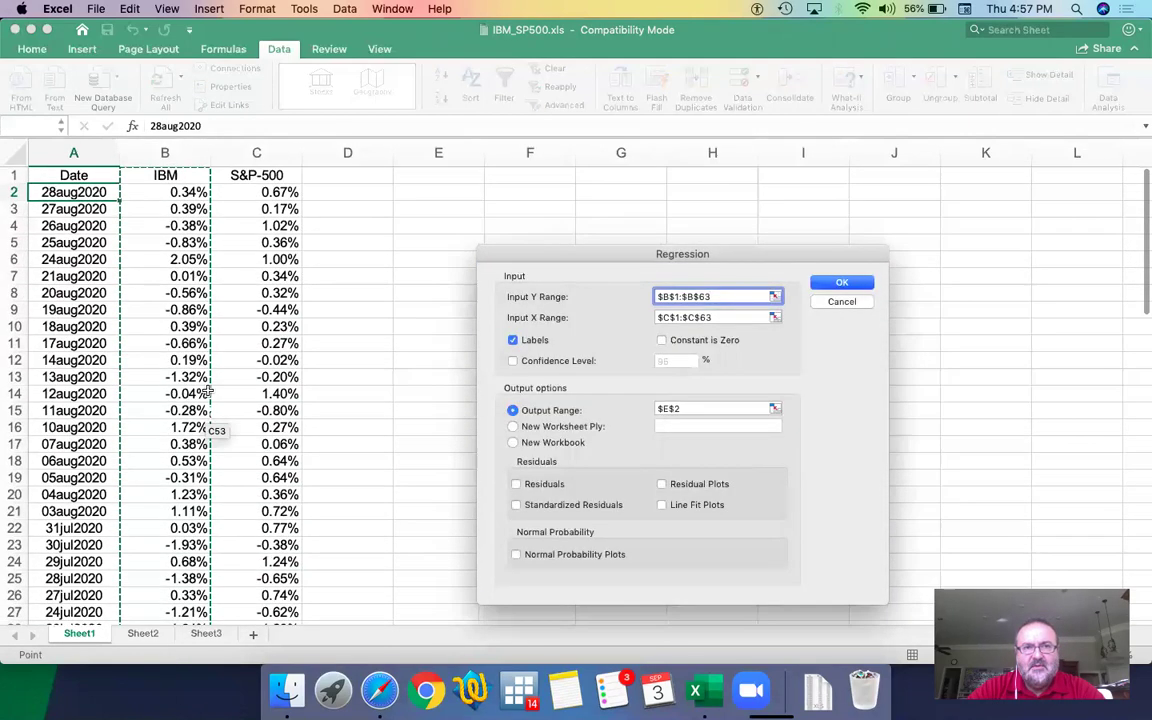
Replace the regression's Input X Range with the S&P-500 returns including the header, $C$1:$C$63
{"action": "left_click", "coordinate": [713, 317]}
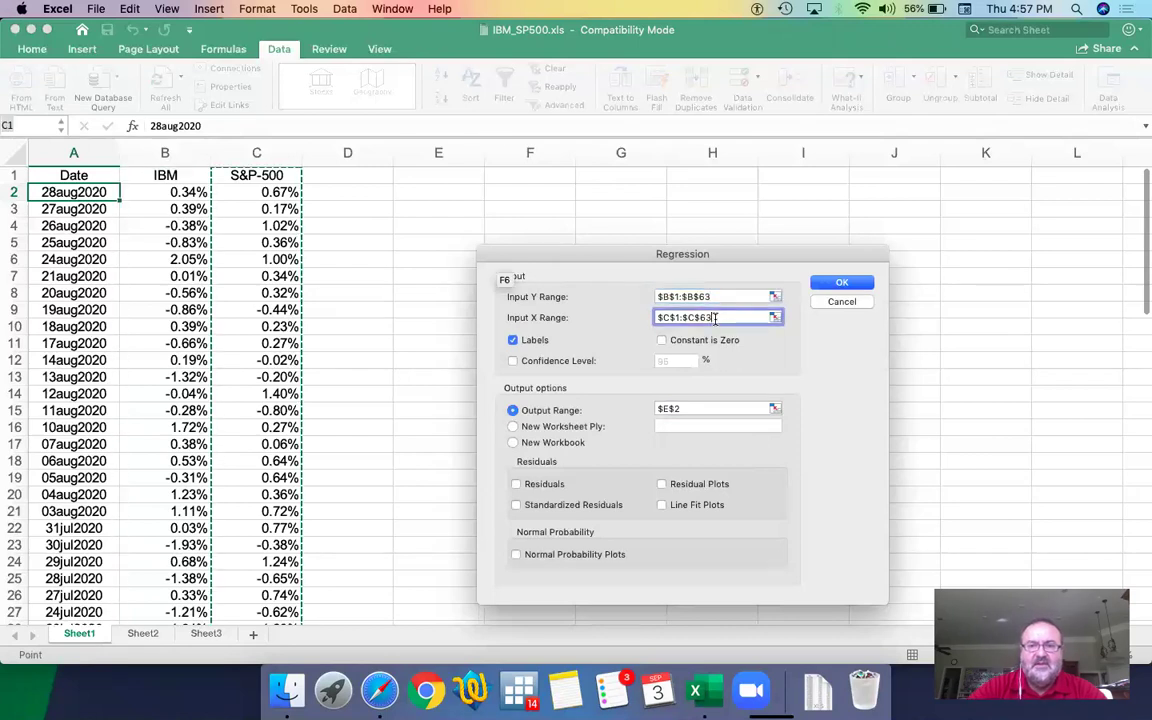
{"action": "key", "text": "BackSpace"}
{"action": "key", "text": "BackSpace"}
{"action": "key", "text": "BackSpace"}
{"action": "key", "text": "BackSpace"}
{"action": "key", "text": "BackSpace"}
{"action": "key", "text": "BackSpace"}
{"action": "key", "text": "BackSpace"}
{"action": "key", "text": "BackSpace"}
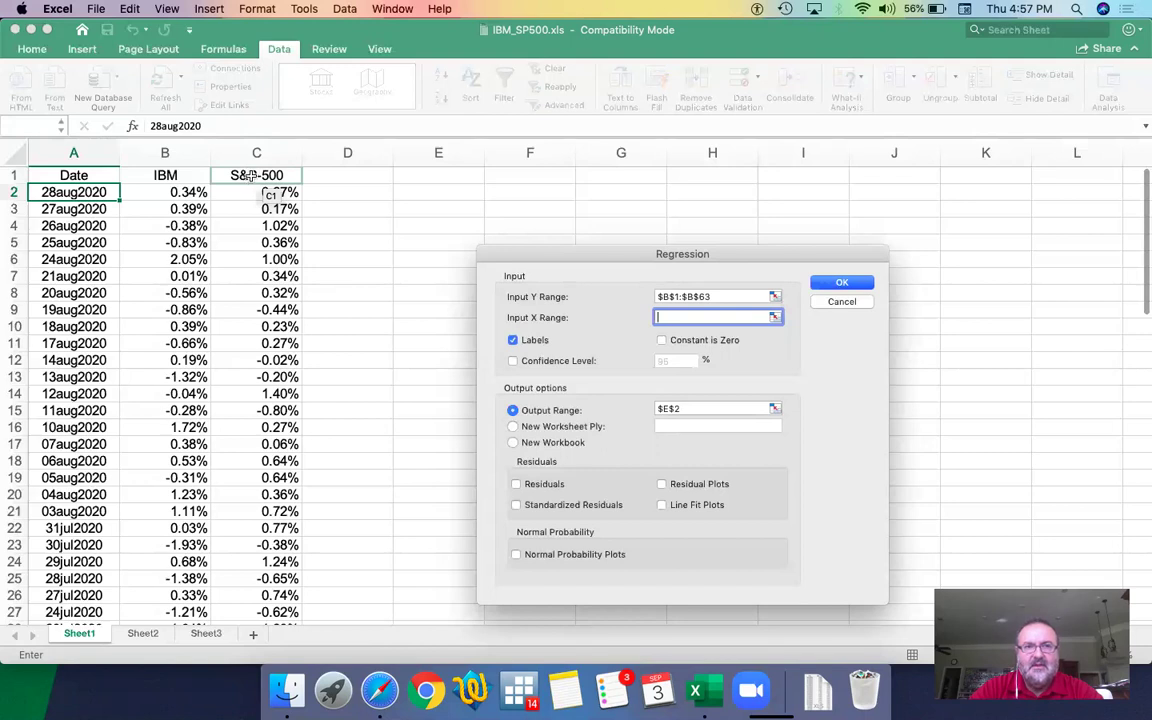
{"action": "left_click_drag", "start_coordinate": [252, 176], "coordinate": [270, 561]}
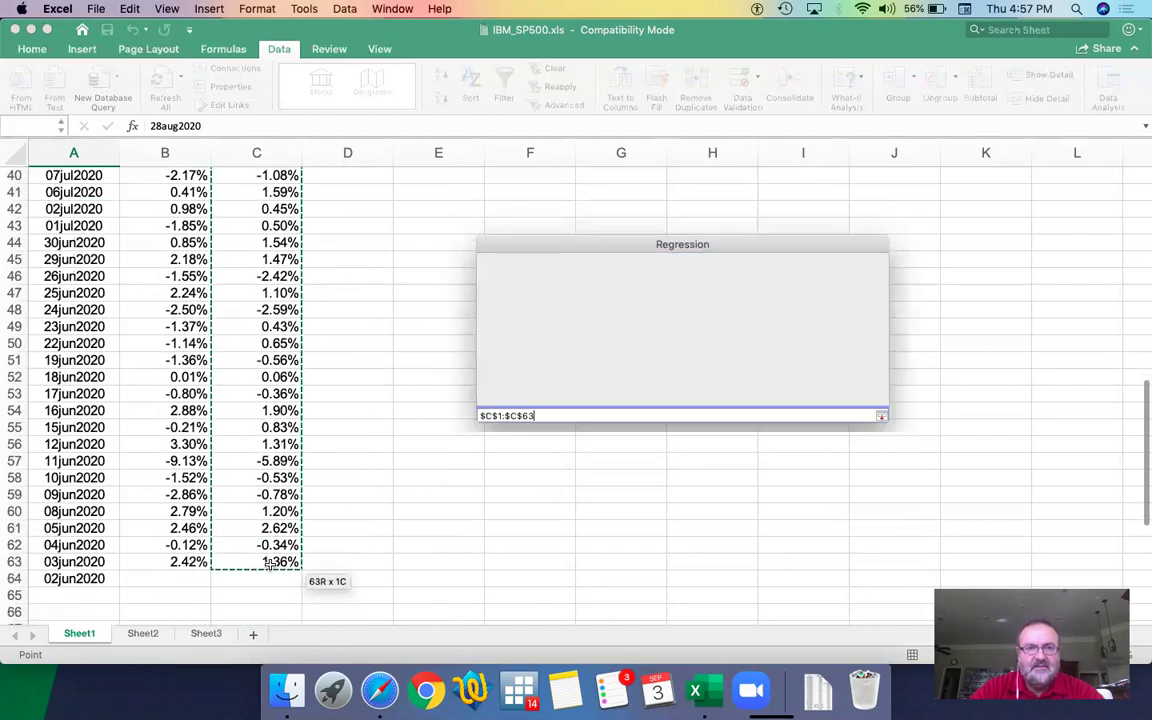
{"action": "scroll", "coordinate": [314, 290], "scroll_direction": "up", "scroll_amount": 10}
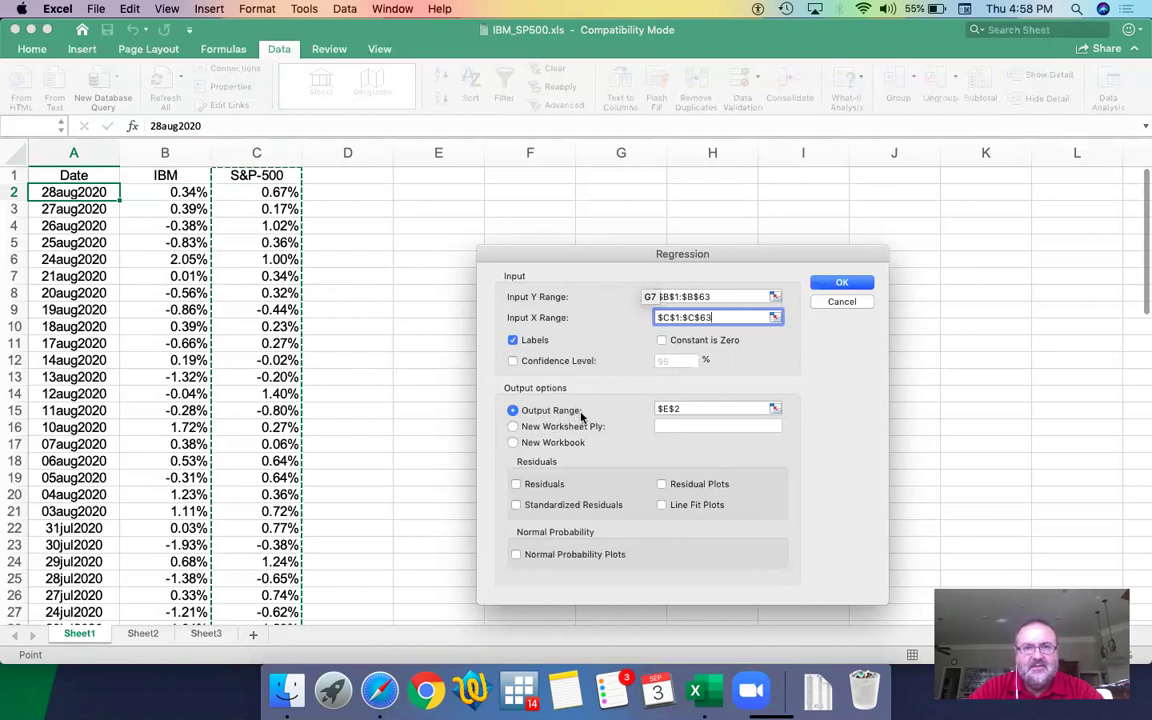
Set the regression's output range to $E$1 and run the analysis
{"action": "left_click", "coordinate": [683, 410]}
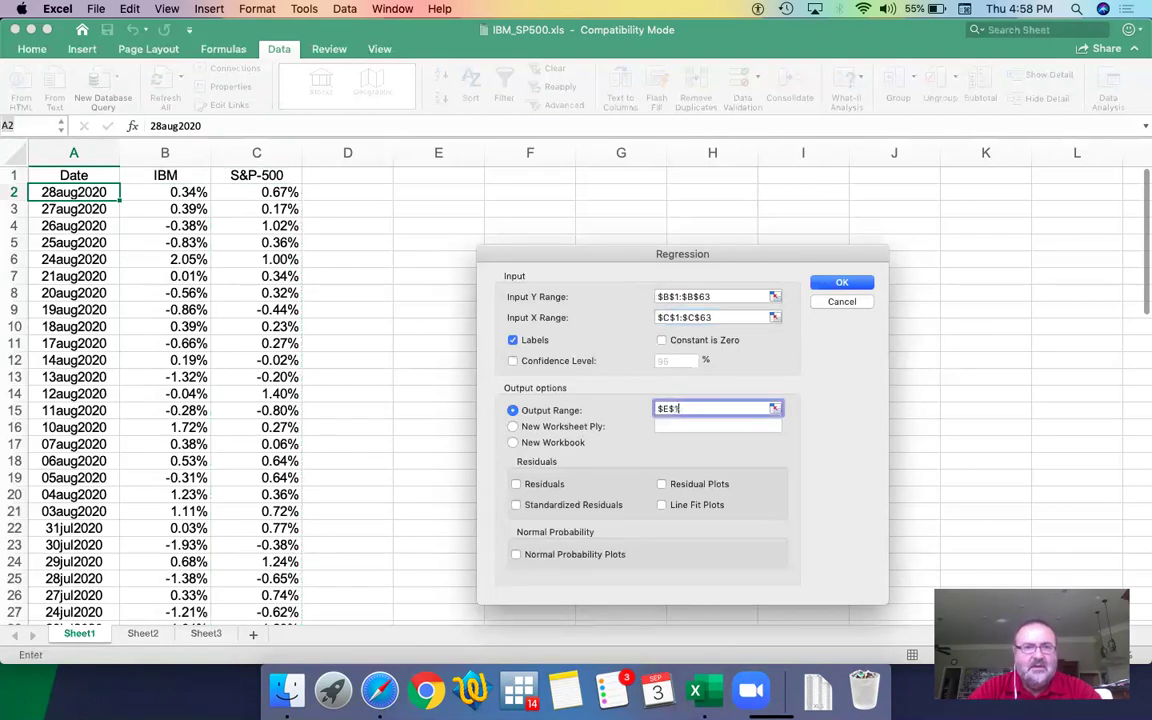
{"action": "left_click", "coordinate": [427, 173]}
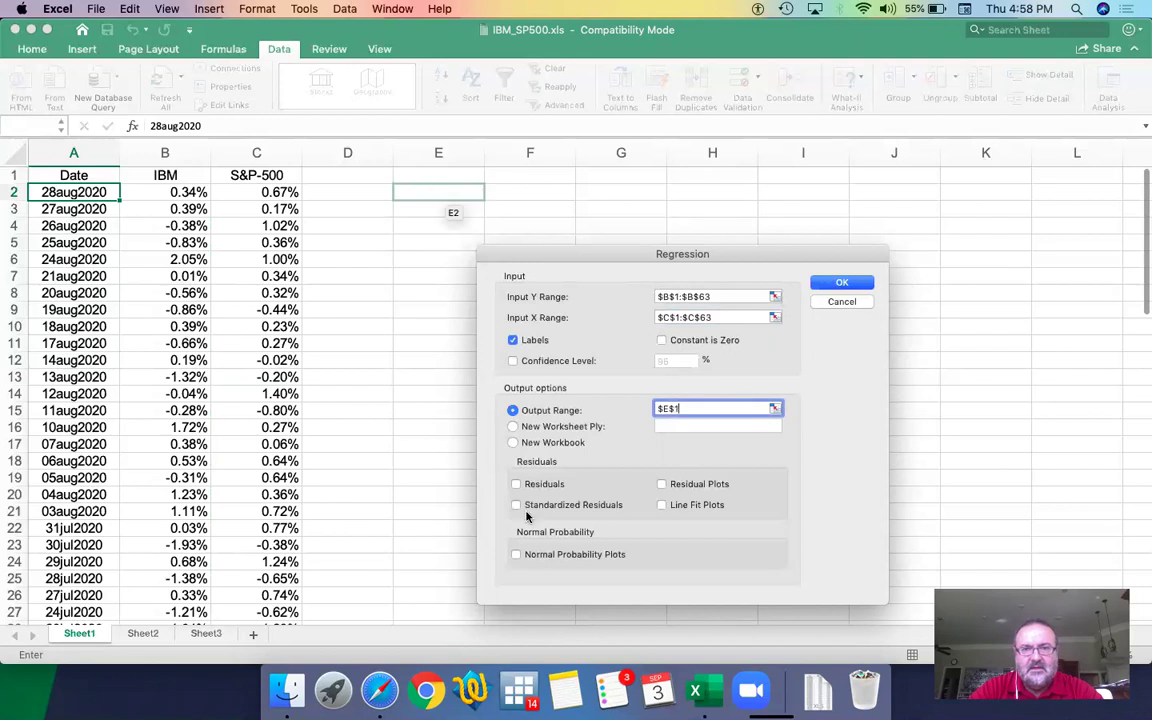
{"action": "left_click", "coordinate": [843, 285]}
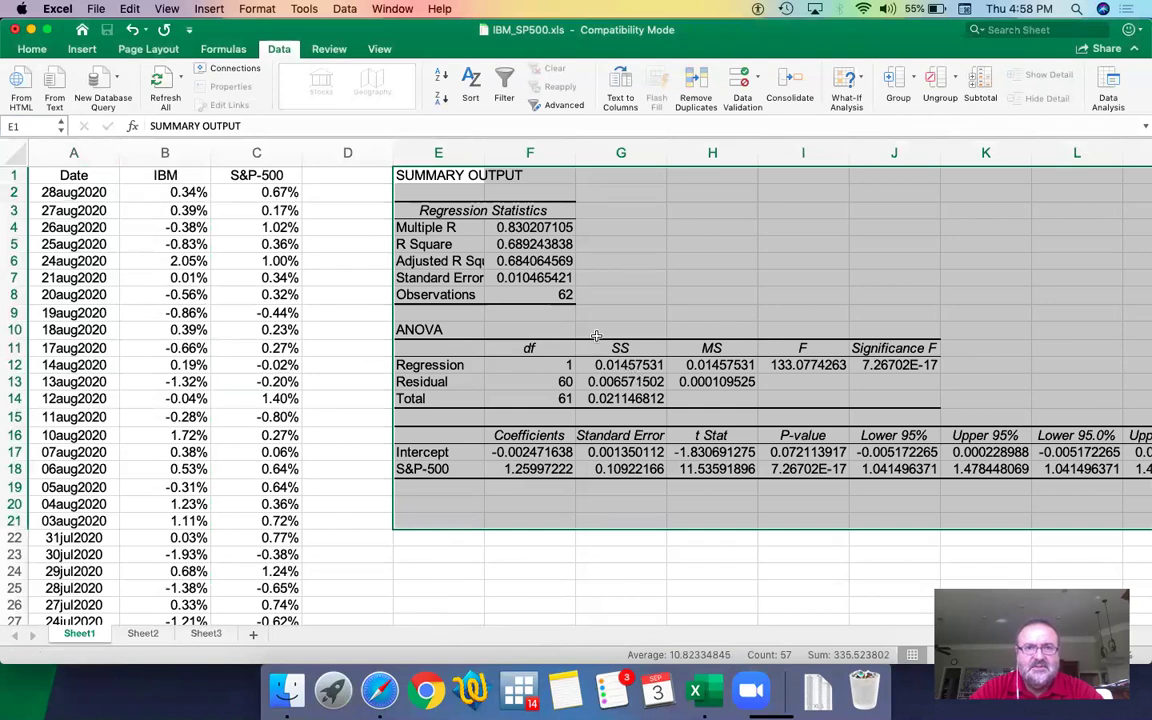
Make the R Square value in cell F5 of the regression statistics bold
{"action": "left_click", "coordinate": [520, 244]}
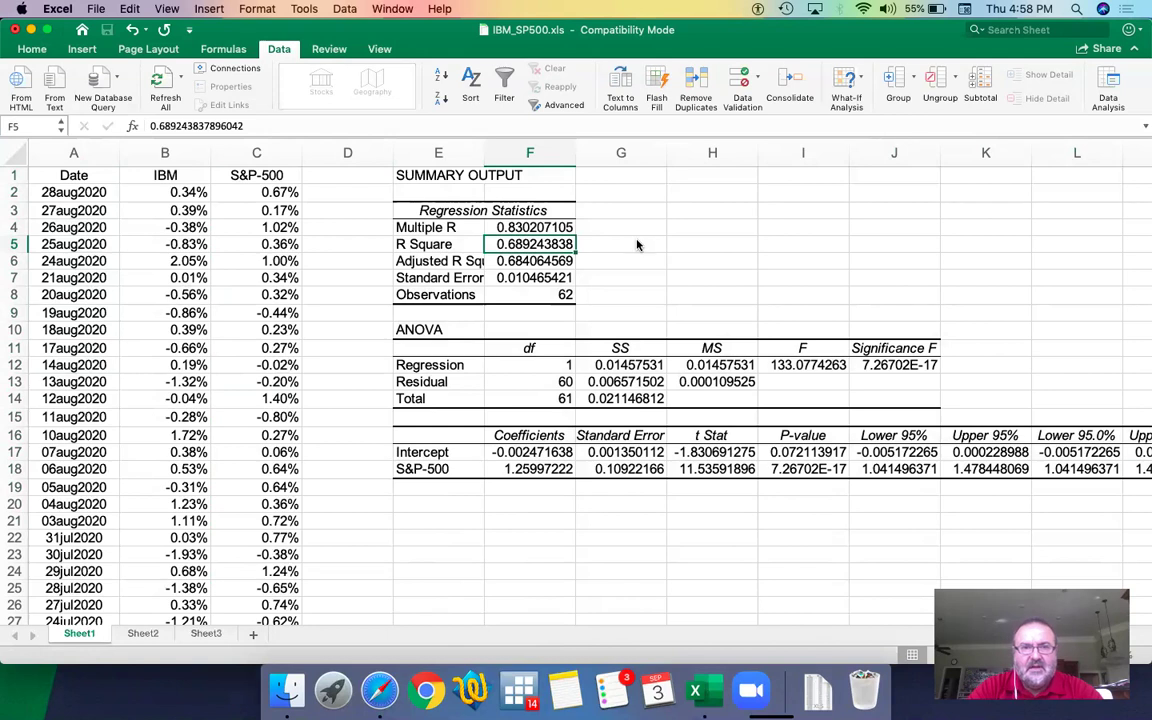
{"action": "key", "text": "super+b"}
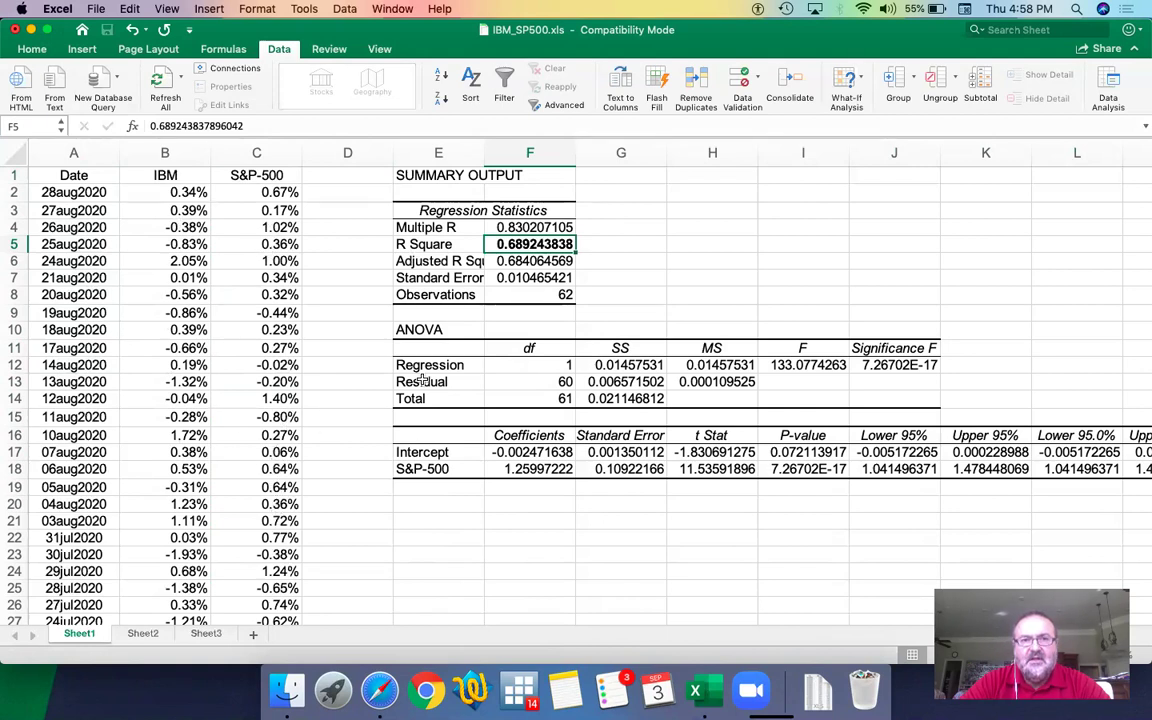
Examine the regression output: the number of observations, the intercept and S&P-500 coefficients, and the R Square value
{"action": "left_click", "coordinate": [545, 292]}
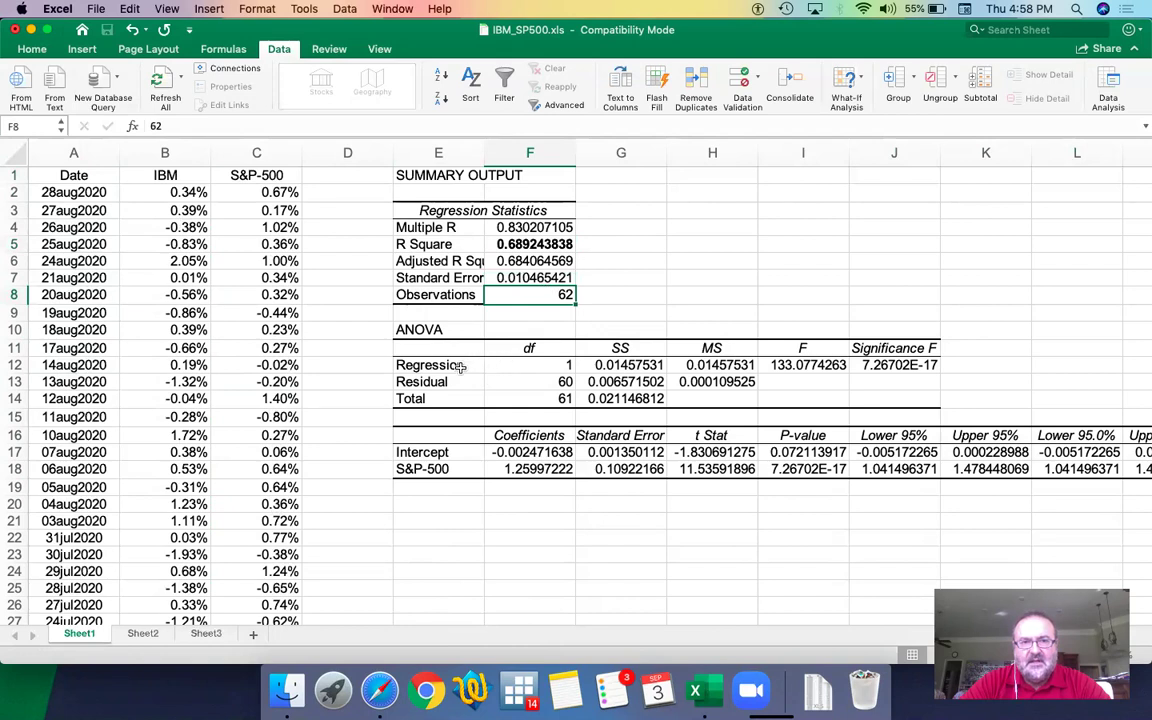
{"action": "left_click", "coordinate": [519, 453]}
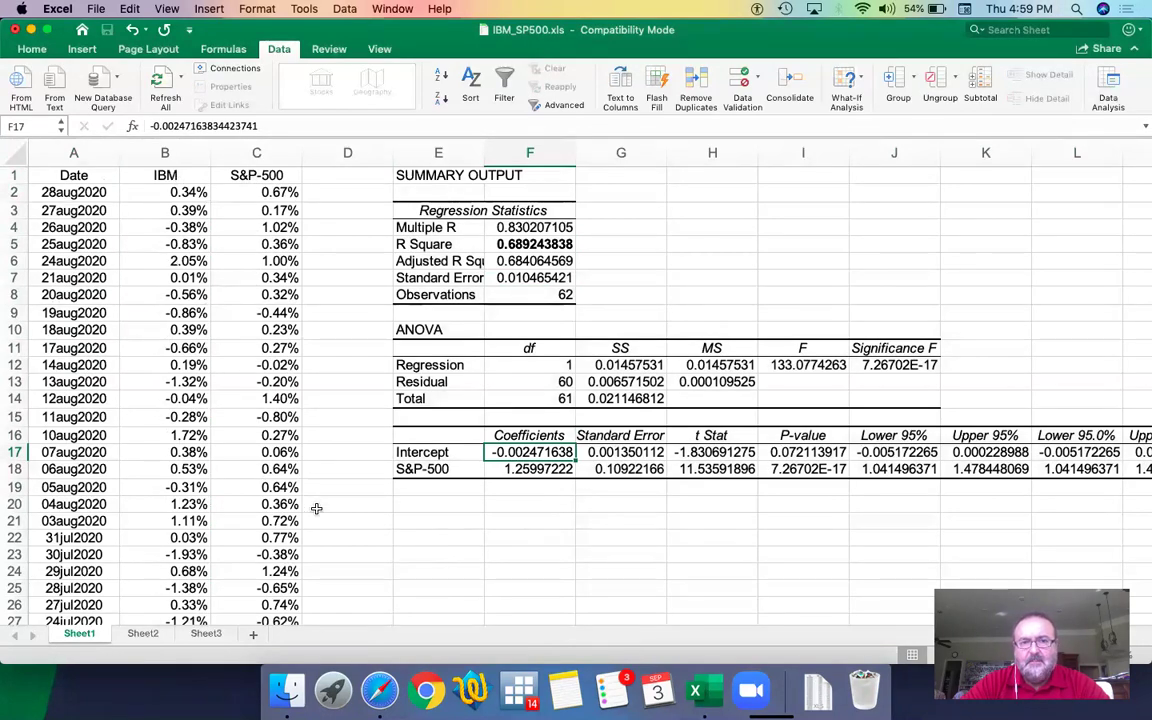
{"action": "left_click", "coordinate": [539, 470]}
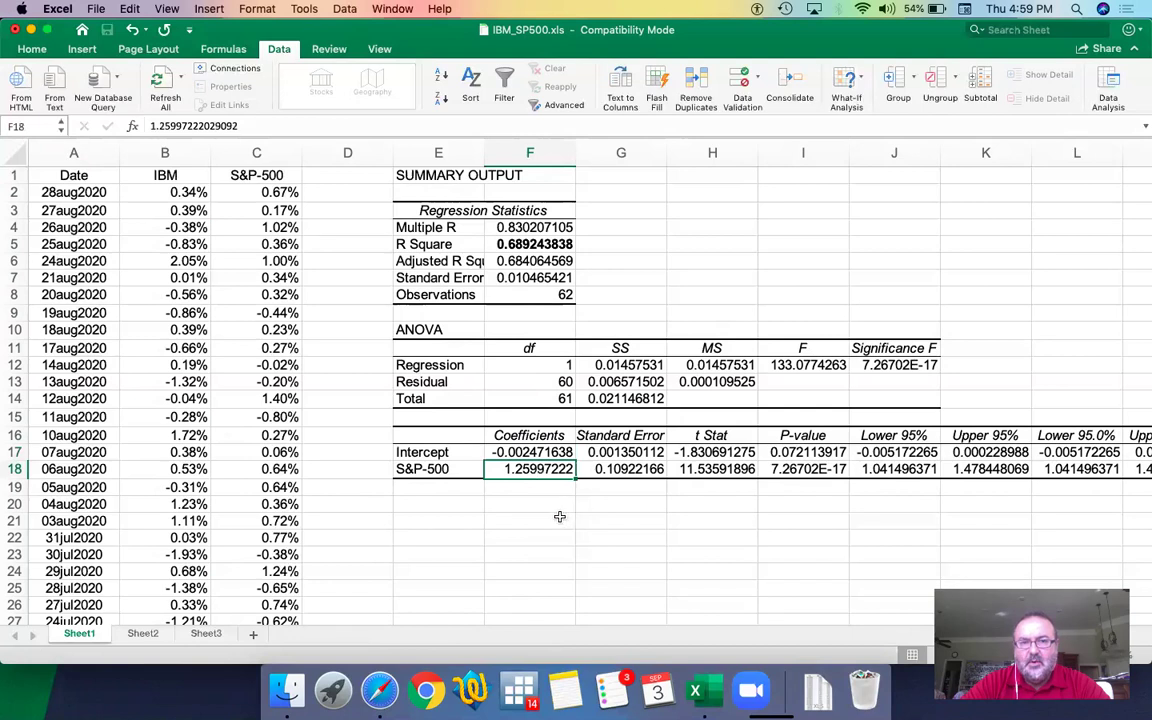
{"action": "left_click", "coordinate": [537, 452]}
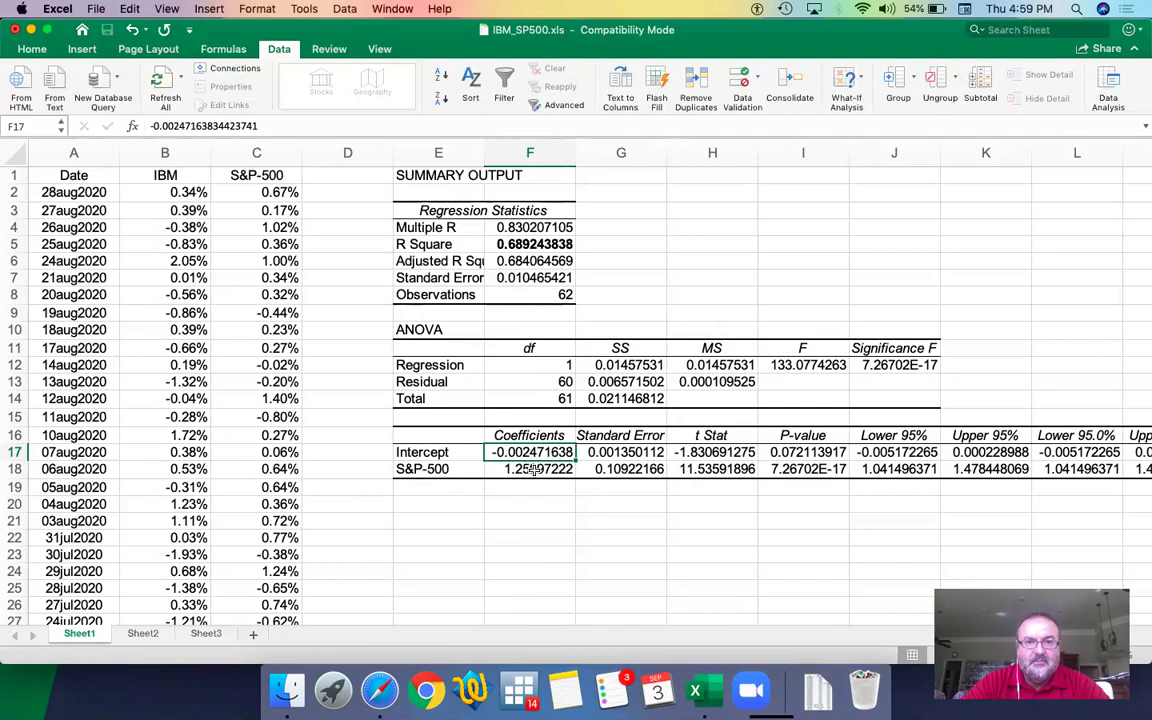
{"action": "left_click", "coordinate": [540, 469]}
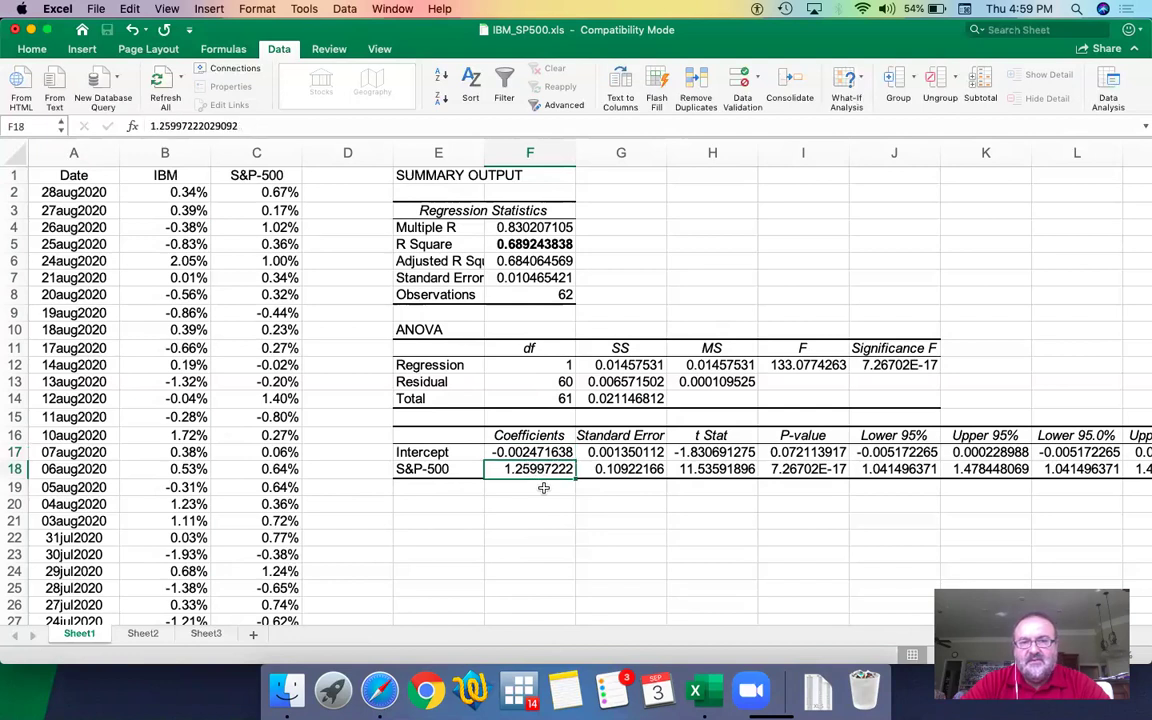
{"action": "left_click", "coordinate": [437, 452]}
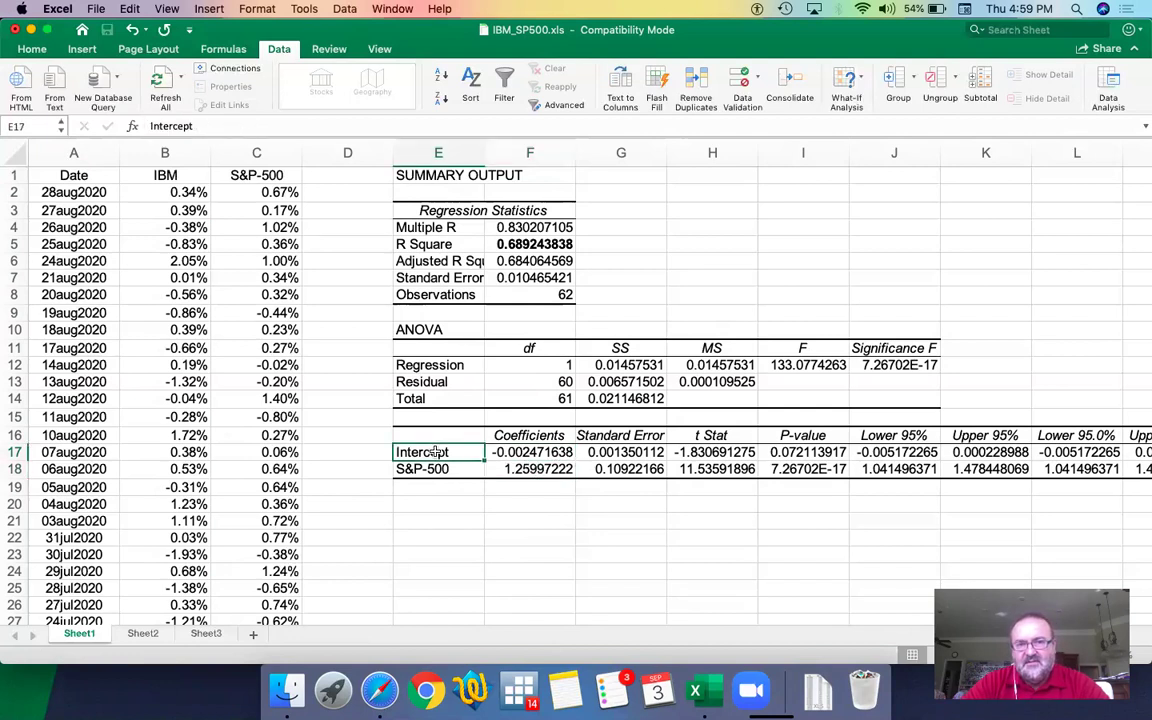
{"action": "left_click_drag", "start_coordinate": [437, 452], "coordinate": [520, 452]}
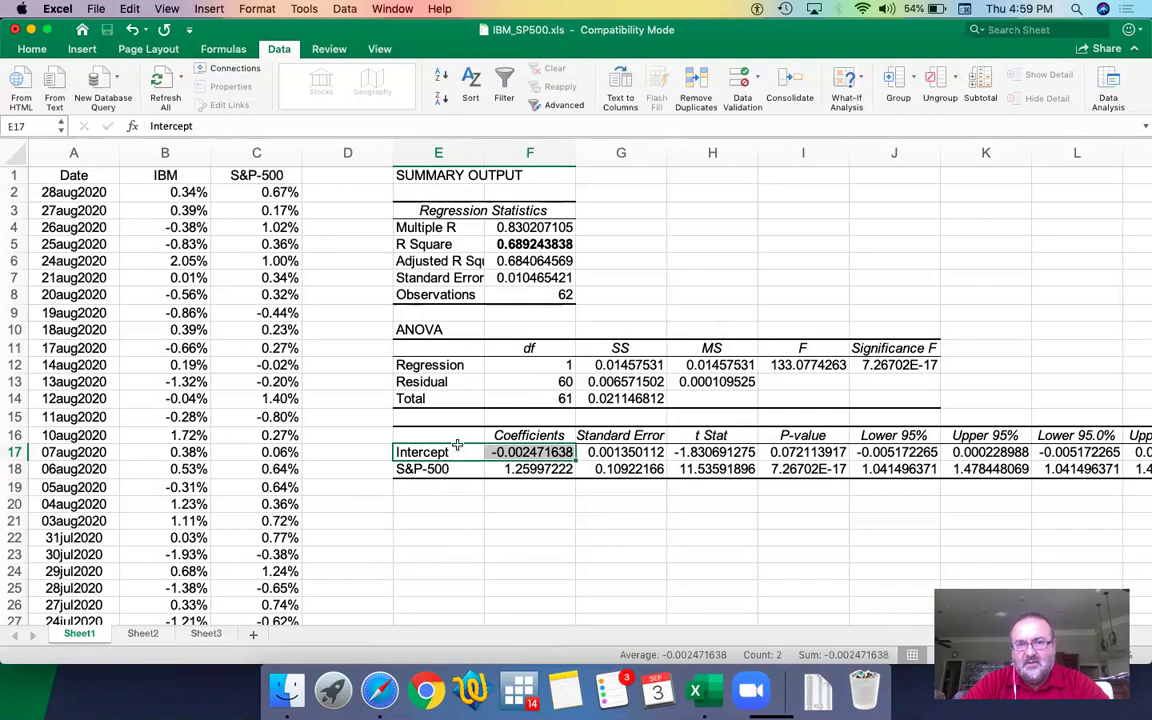
{"action": "left_click", "coordinate": [535, 471]}
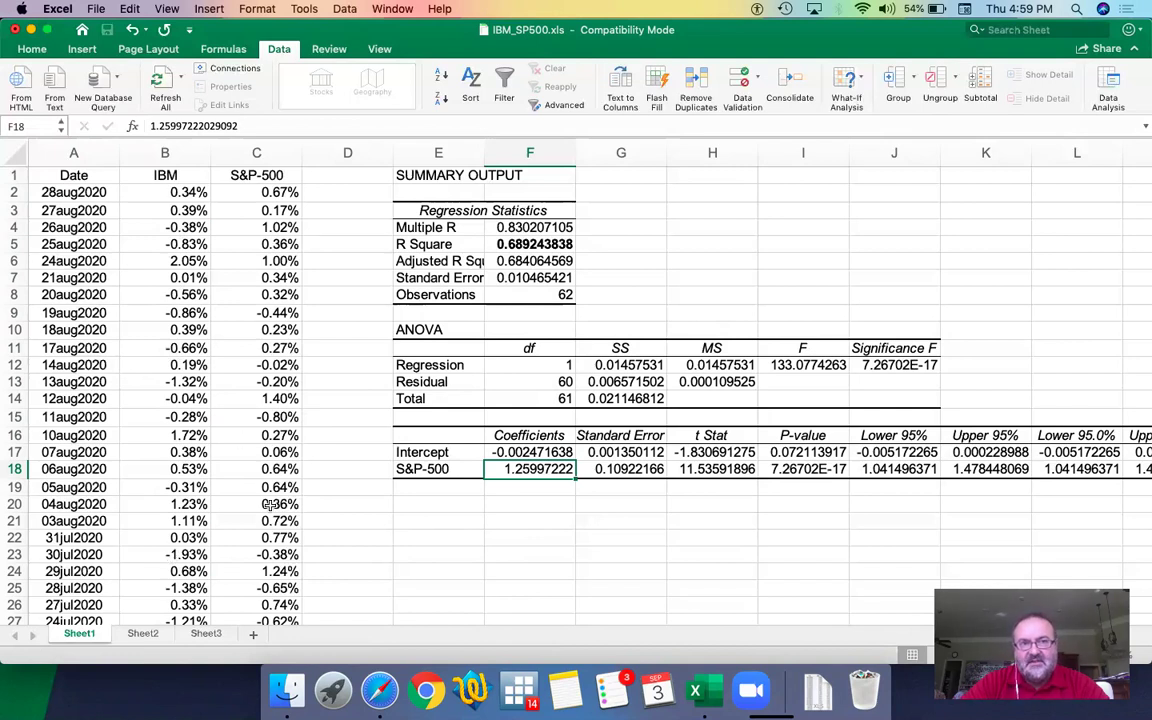
{"action": "left_click", "coordinate": [535, 245]}
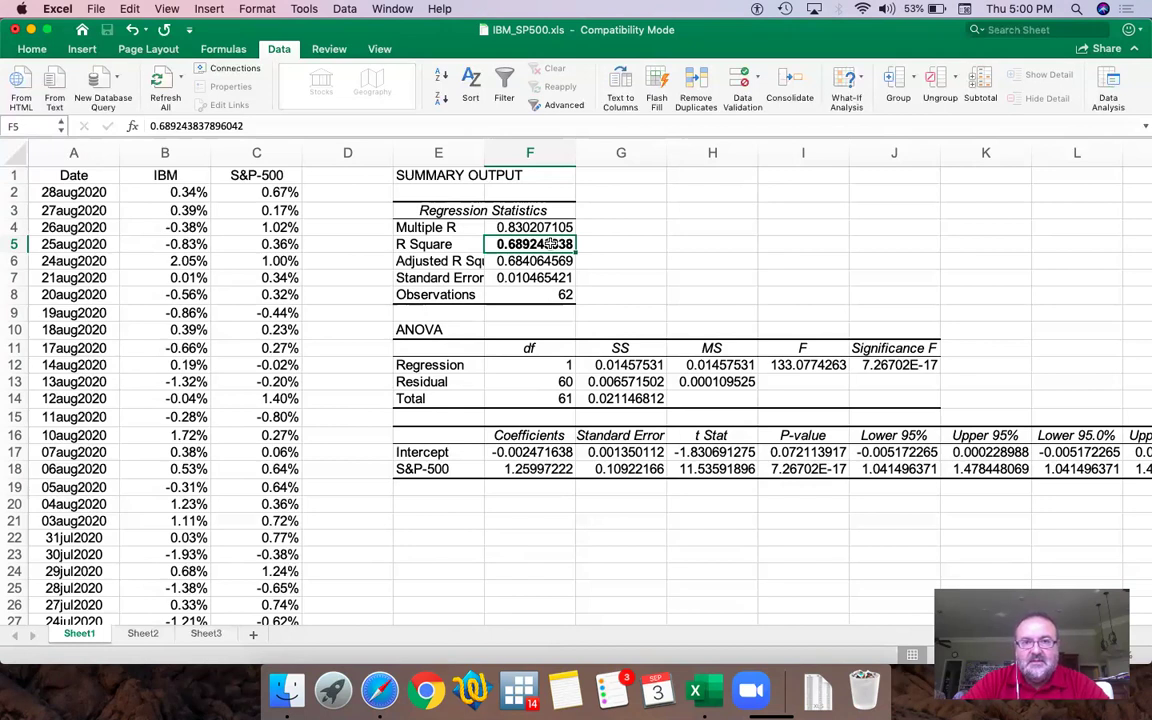
{"action": "left_click", "coordinate": [507, 469]}
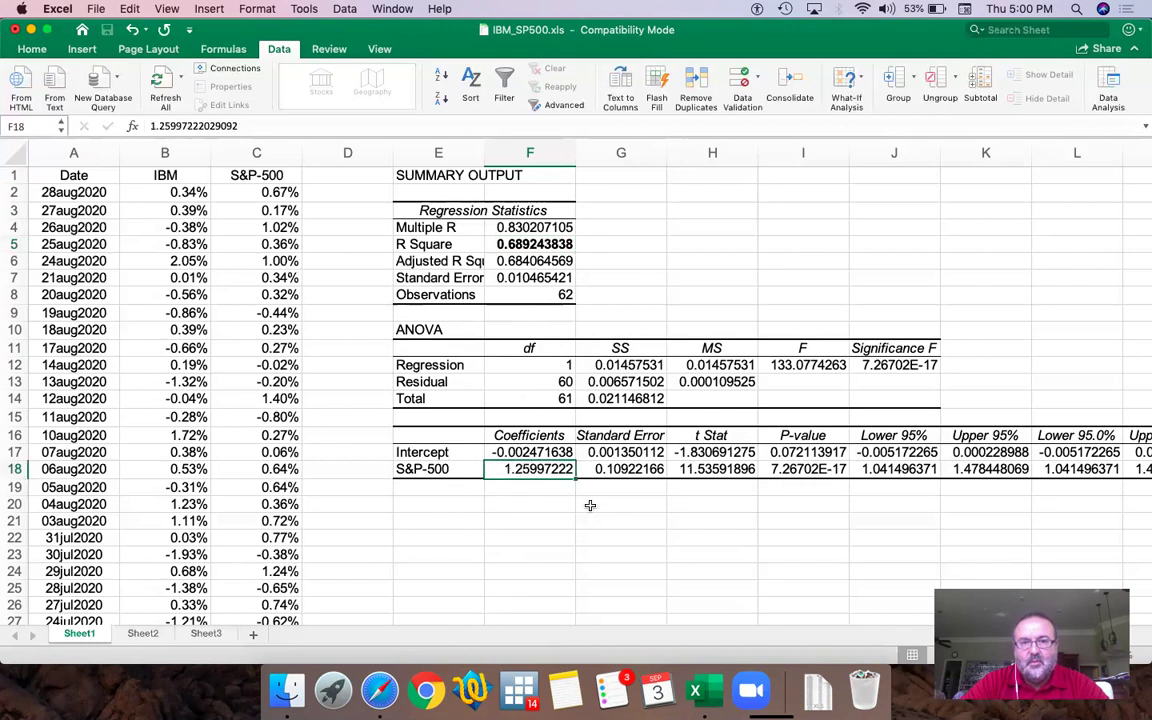